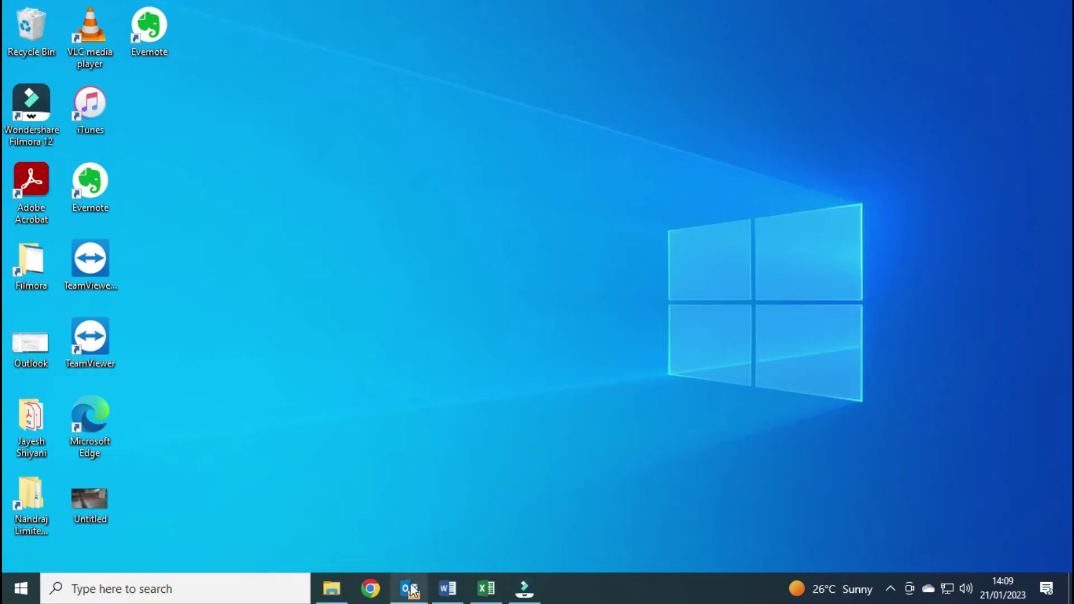
pyautogui.click(410, 589)
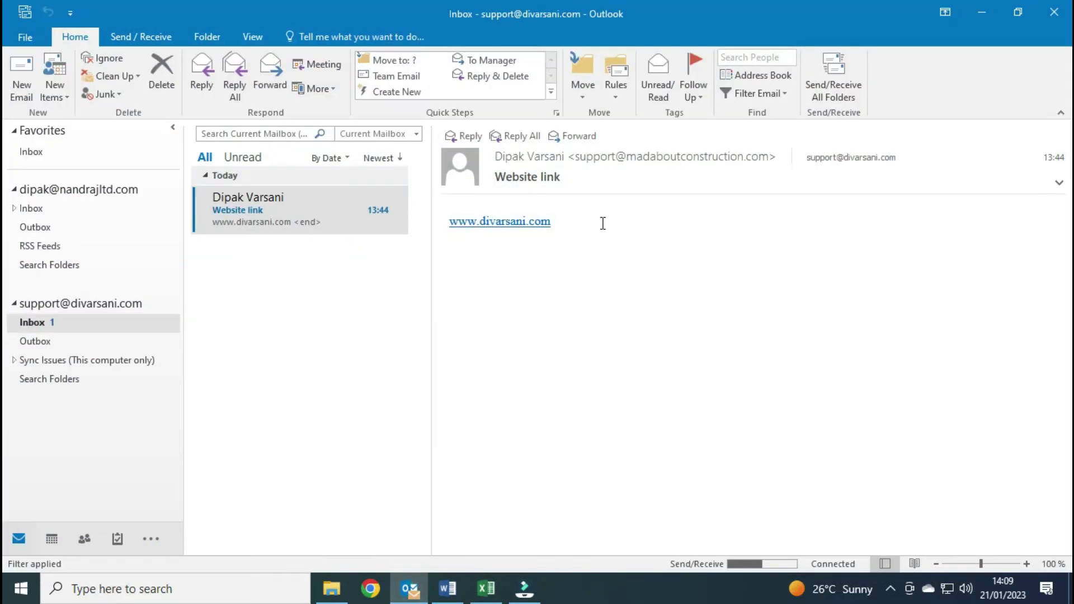
pyautogui.click(511, 222)
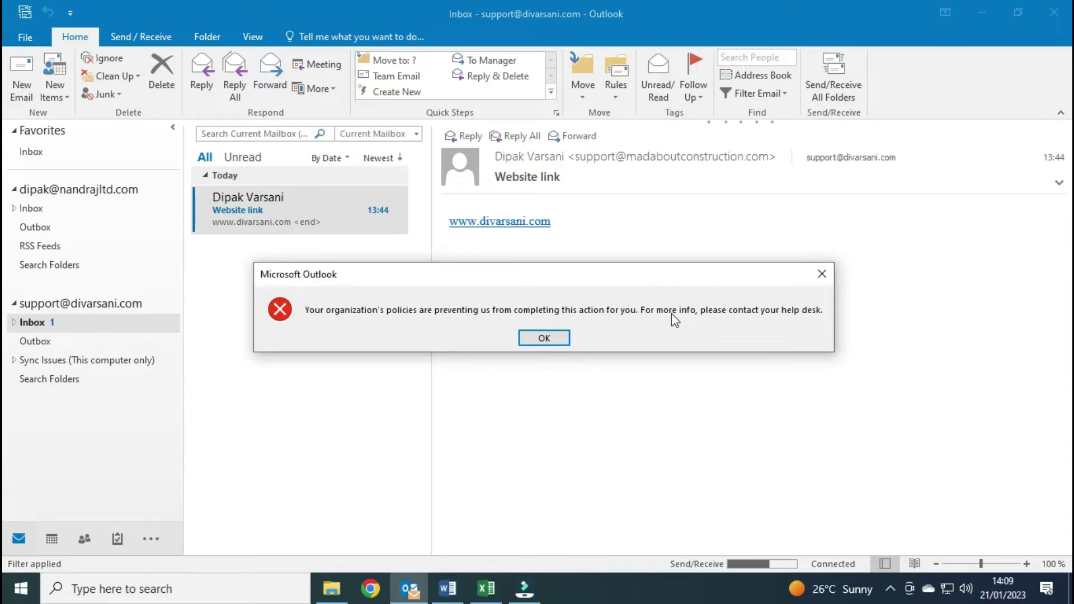
pyautogui.click(544, 339)
pyautogui.click(450, 584)
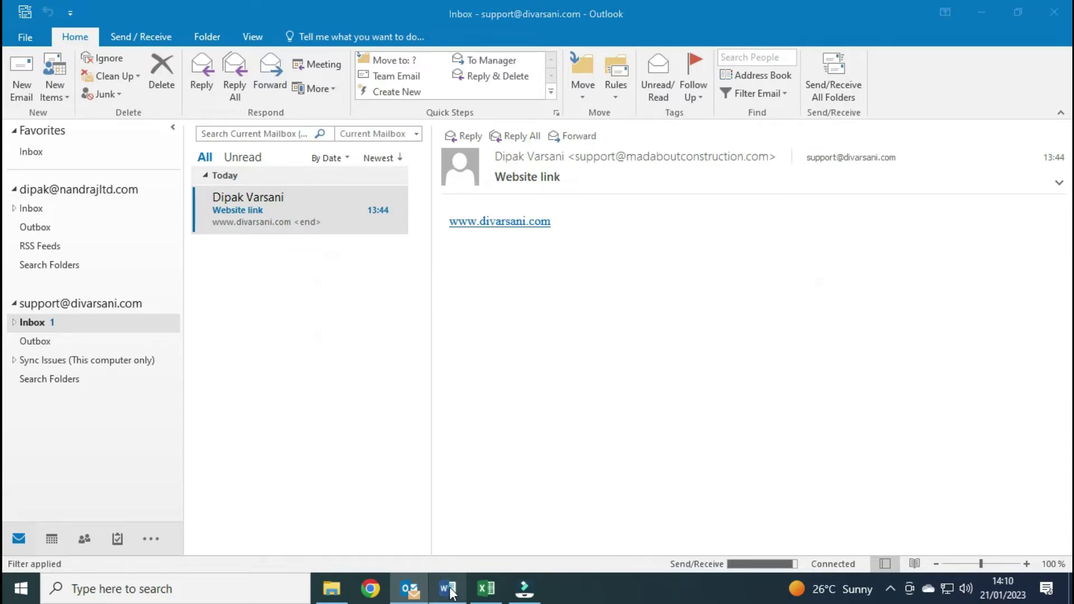
pyautogui.click(420, 216)
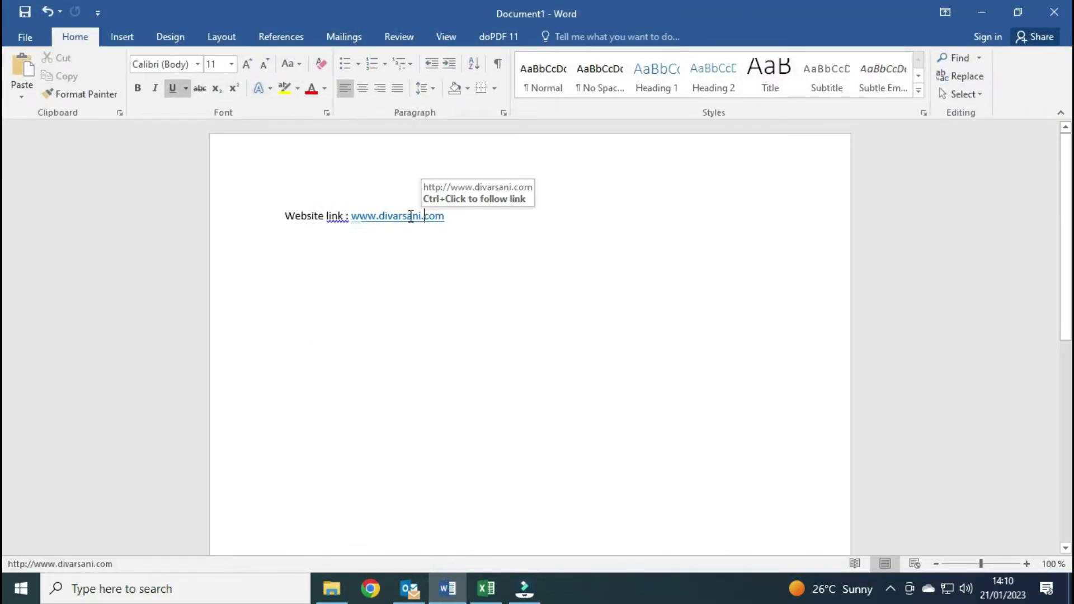
pyautogui.keyDown('ctrl'); pyautogui.click(408, 215); pyautogui.keyUp('ctrl')
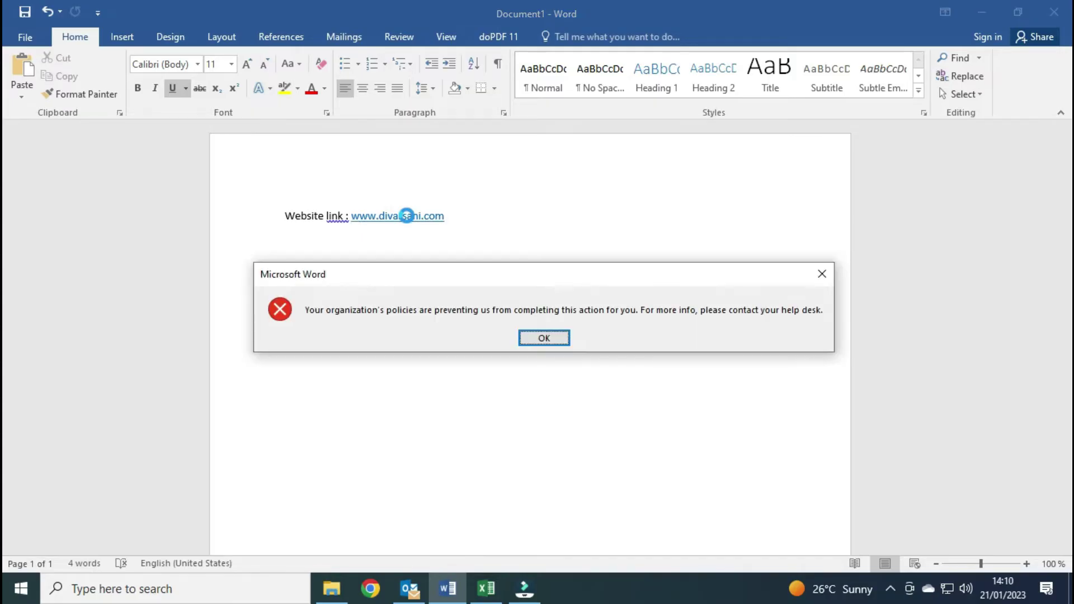
# Follow the link in Excel cell F7, dismiss the policy error, and minimize Excel.
pyautogui.click(434, 277)
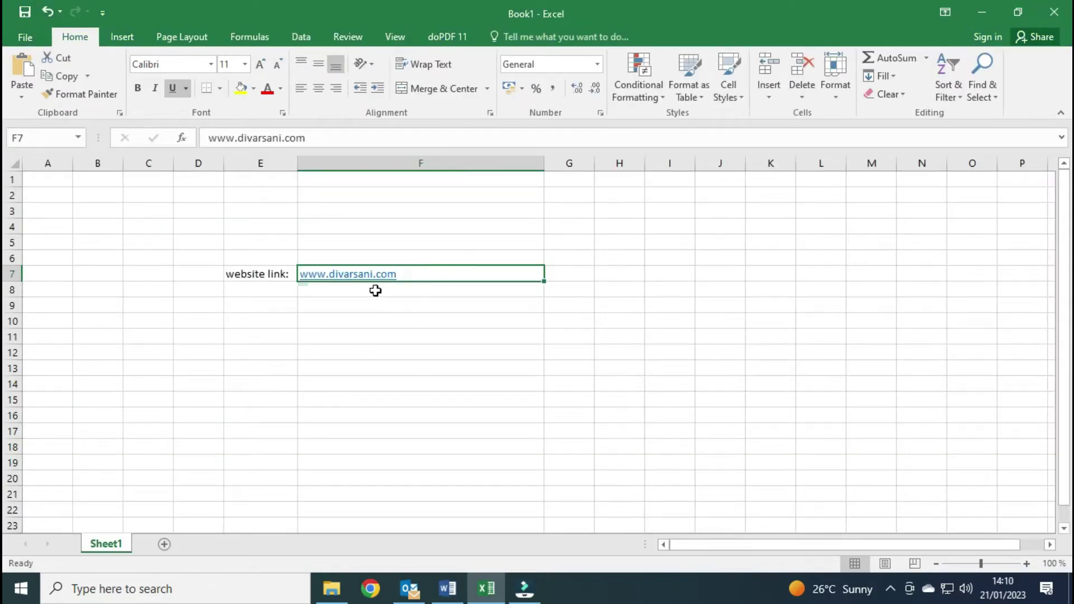
pyautogui.click(370, 275)
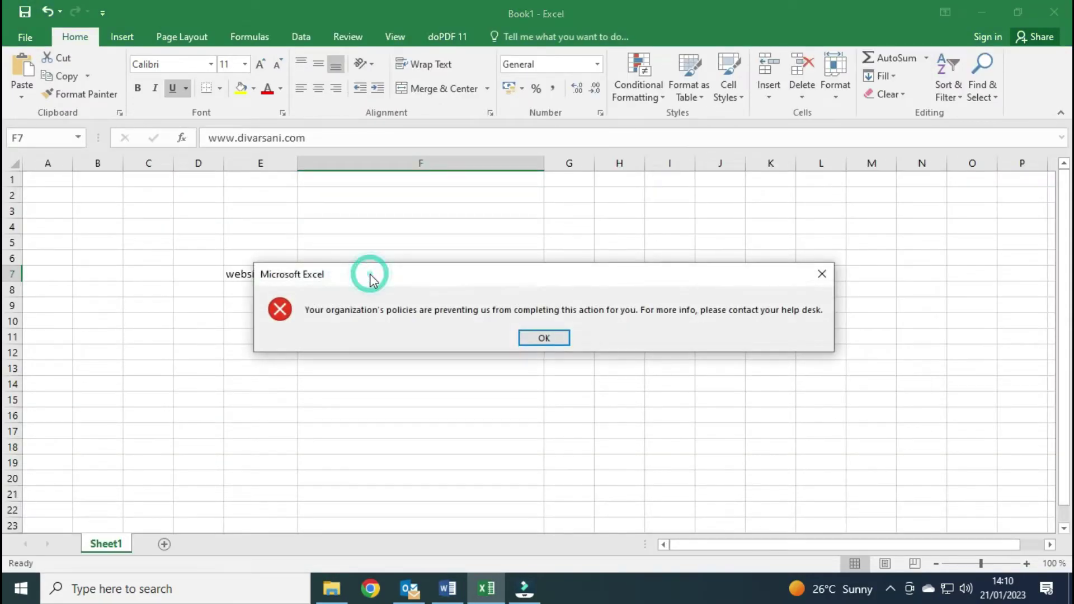
pyautogui.click(555, 340)
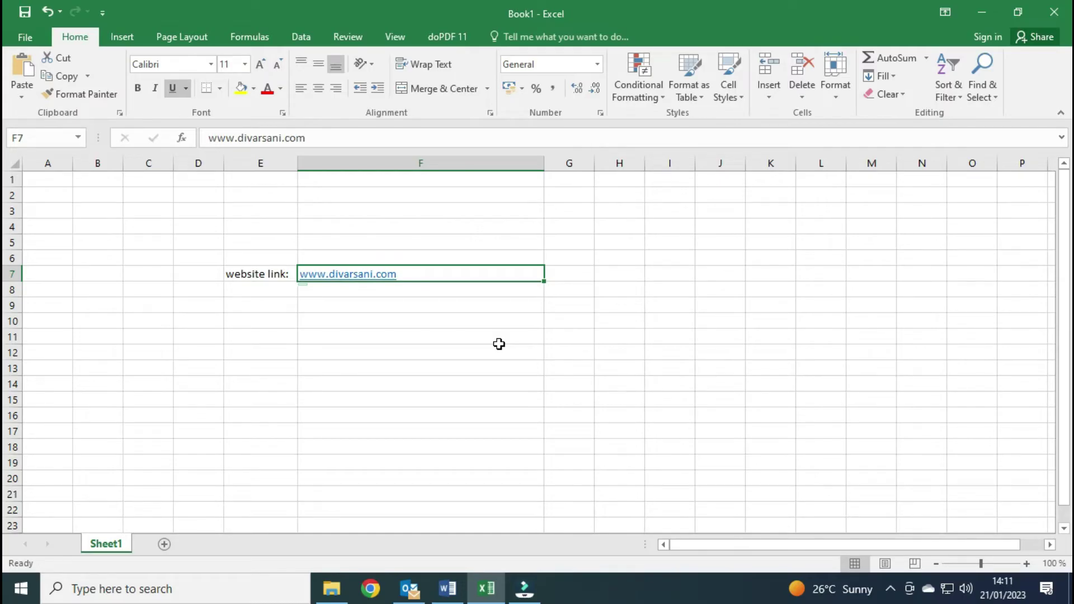
pyautogui.click(988, 8)
pyautogui.click(989, 9)
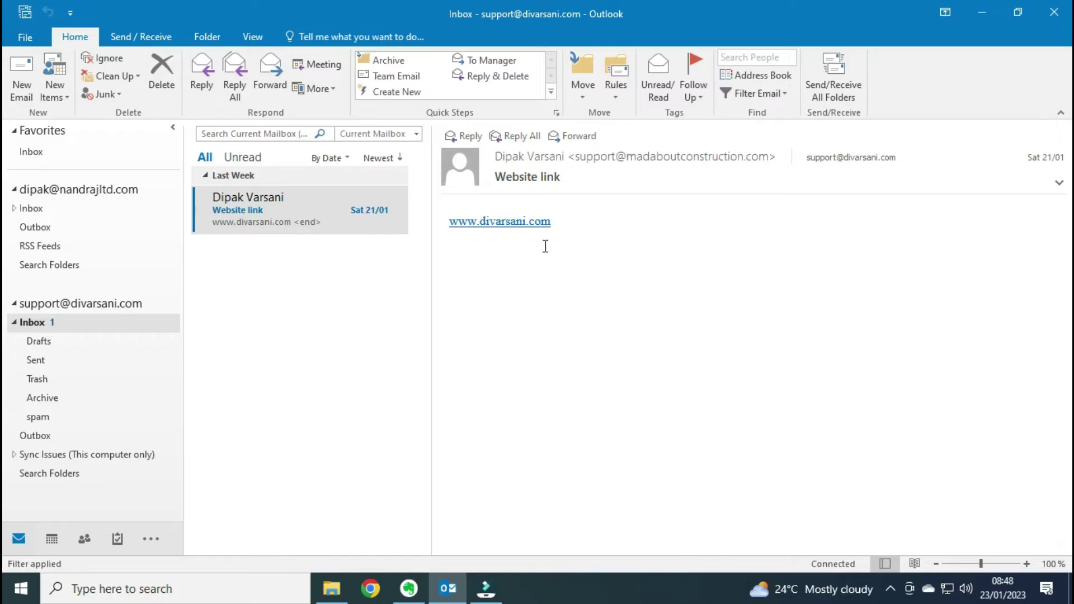
pyautogui.rightClick(513, 227)
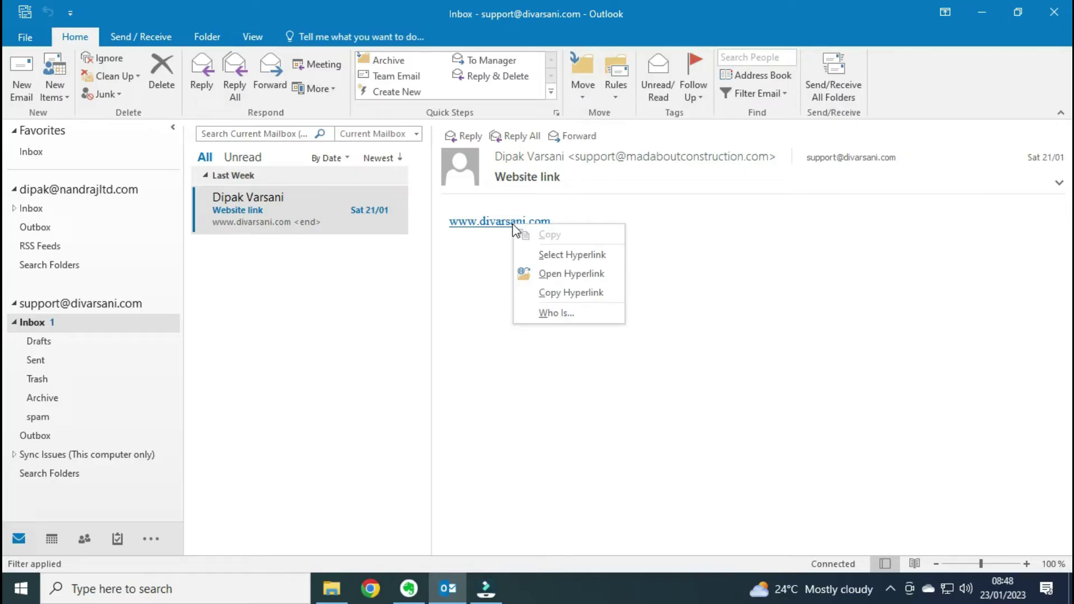
pyautogui.click(574, 295)
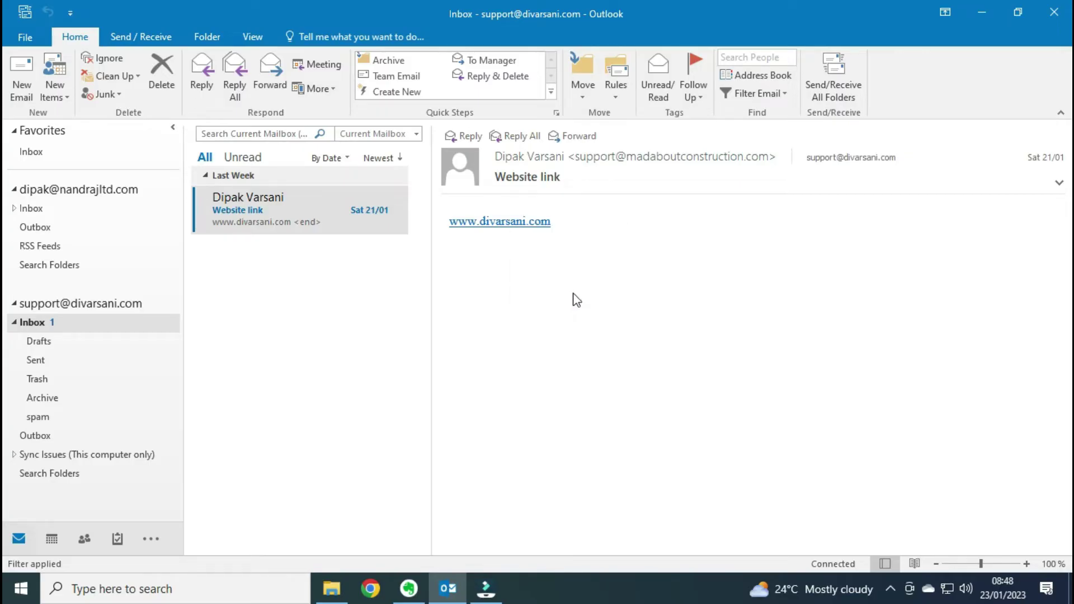
# Paste the copied divarsani.com address into Chrome's address bar and load the site.
pyautogui.click(370, 588)
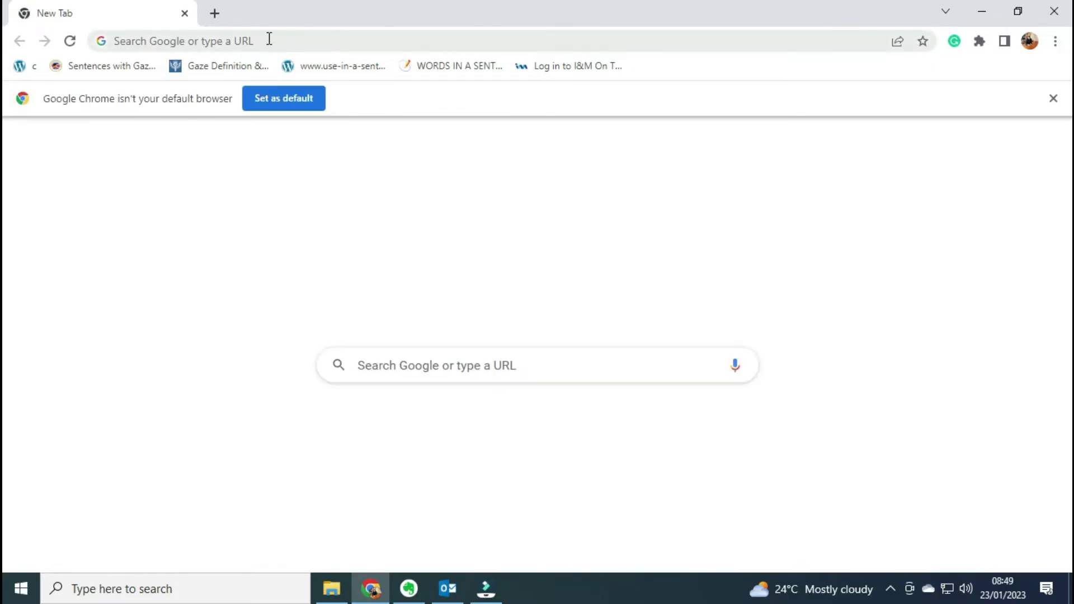
pyautogui.click(286, 38)
pyautogui.hotkey('ctrl', 'v')
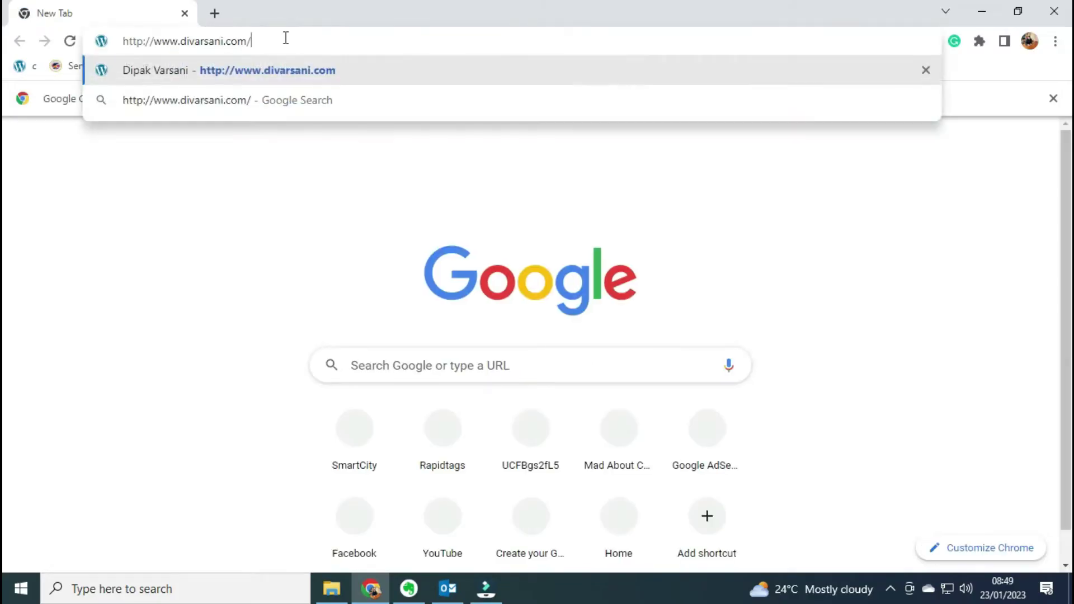
pyautogui.press('Return')
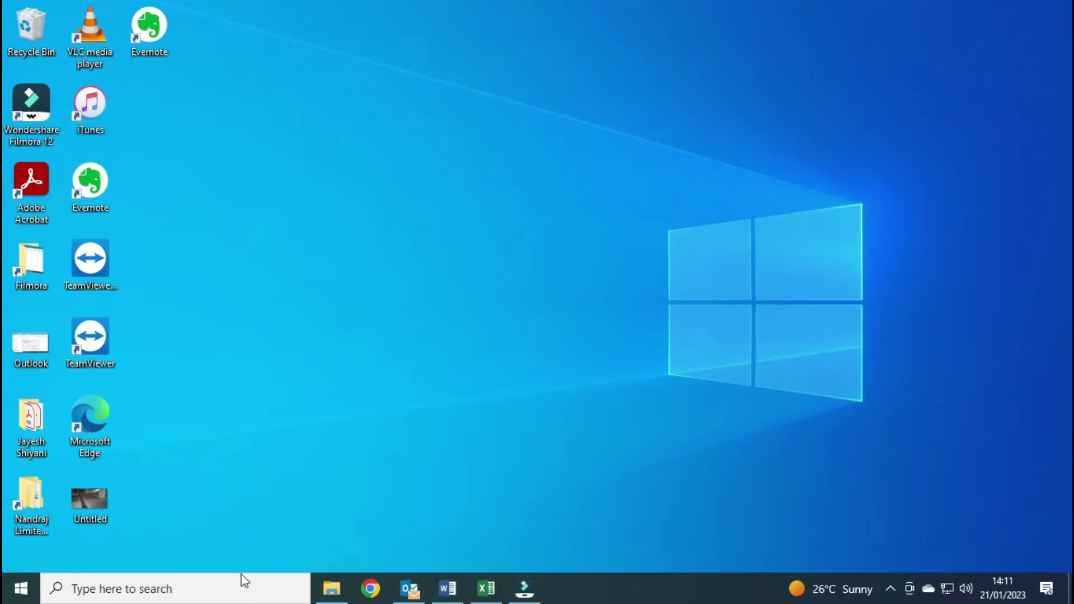
# Search for regedit and run Registry Editor as administrator, maximized.
pyautogui.click(218, 587)
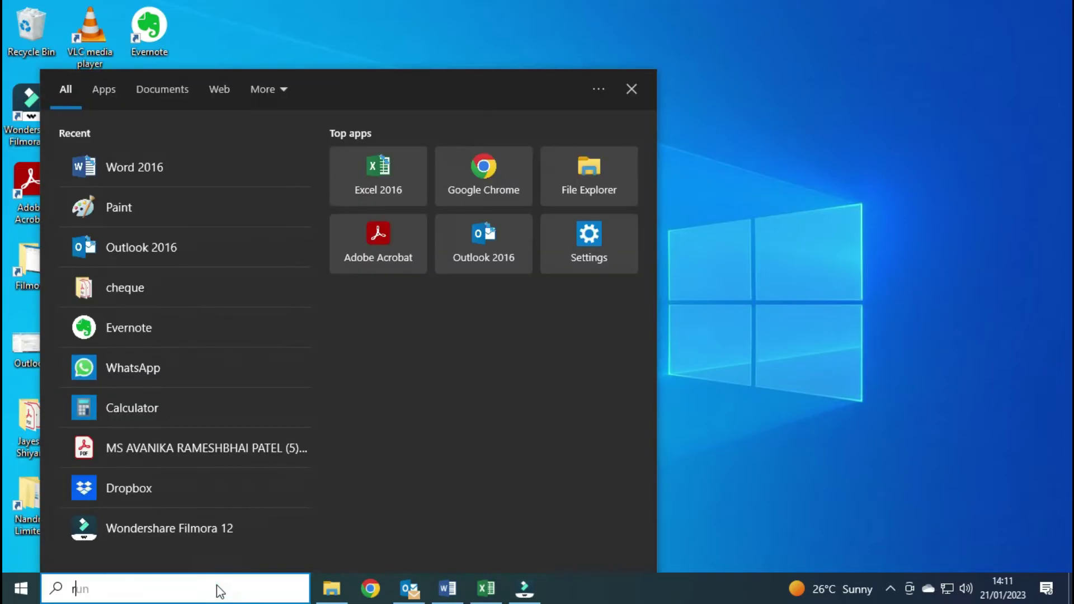
pyautogui.write('regedit')
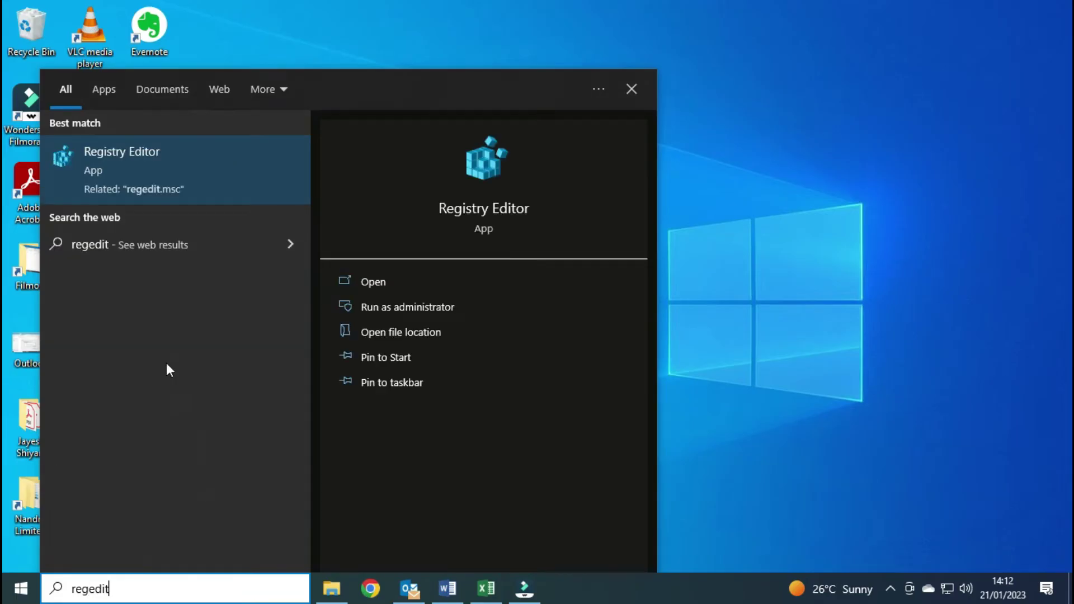
pyautogui.rightClick(193, 164)
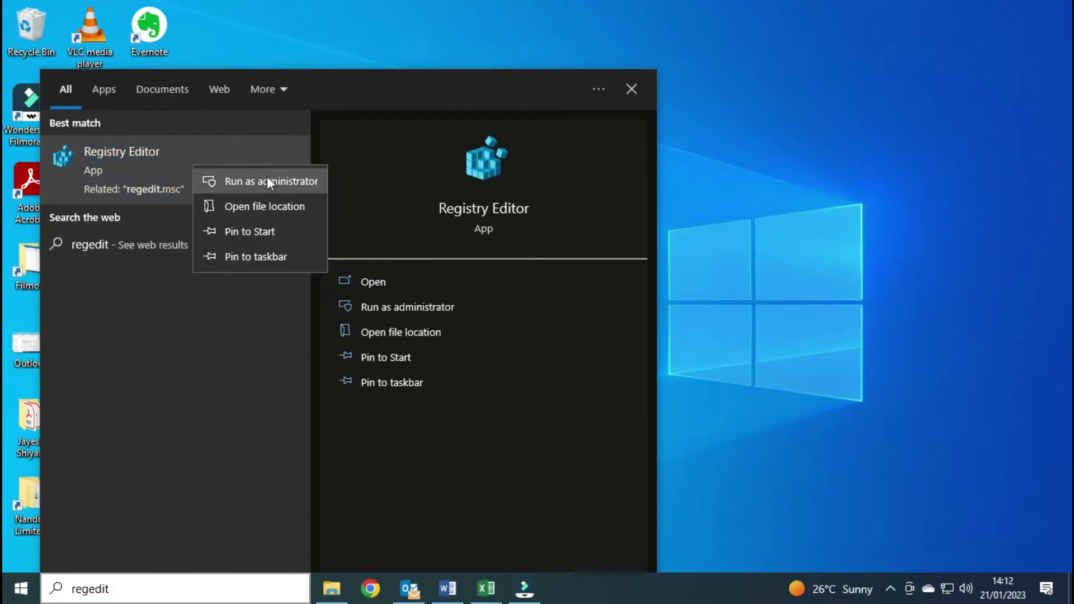
pyautogui.click(307, 181)
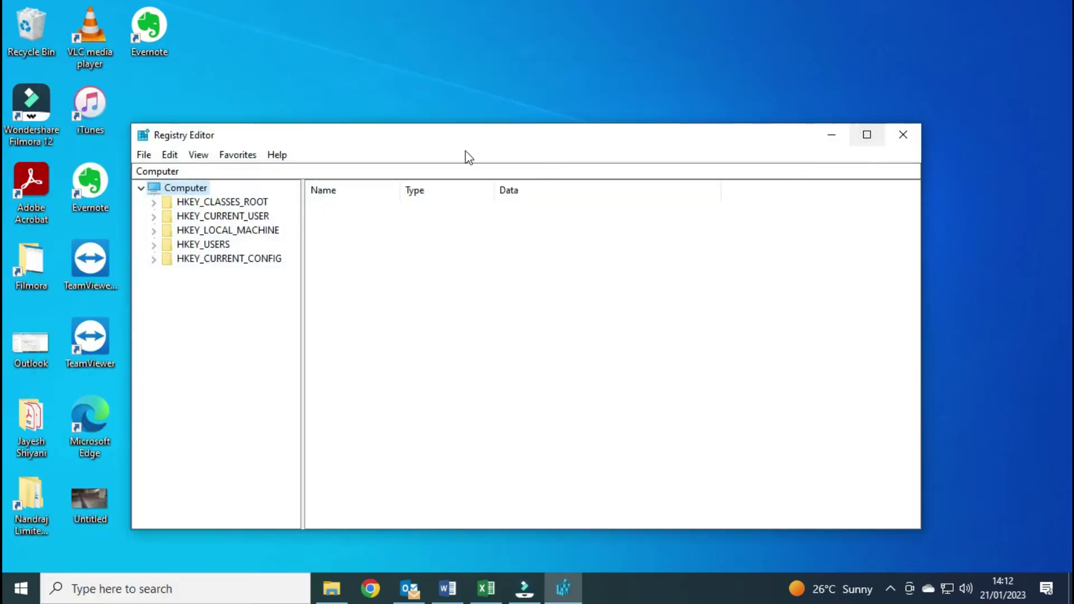
pyautogui.click(868, 134)
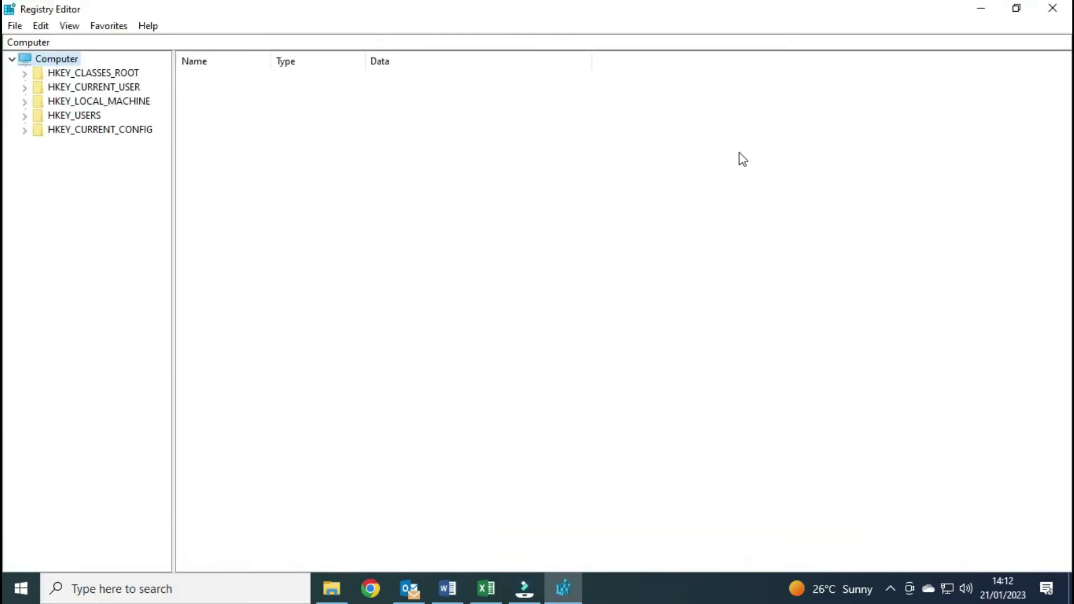
# Set the (Default) value of HKEY_CLASSES_ROOT\.html to htmlfile.
pyautogui.click(25, 73)
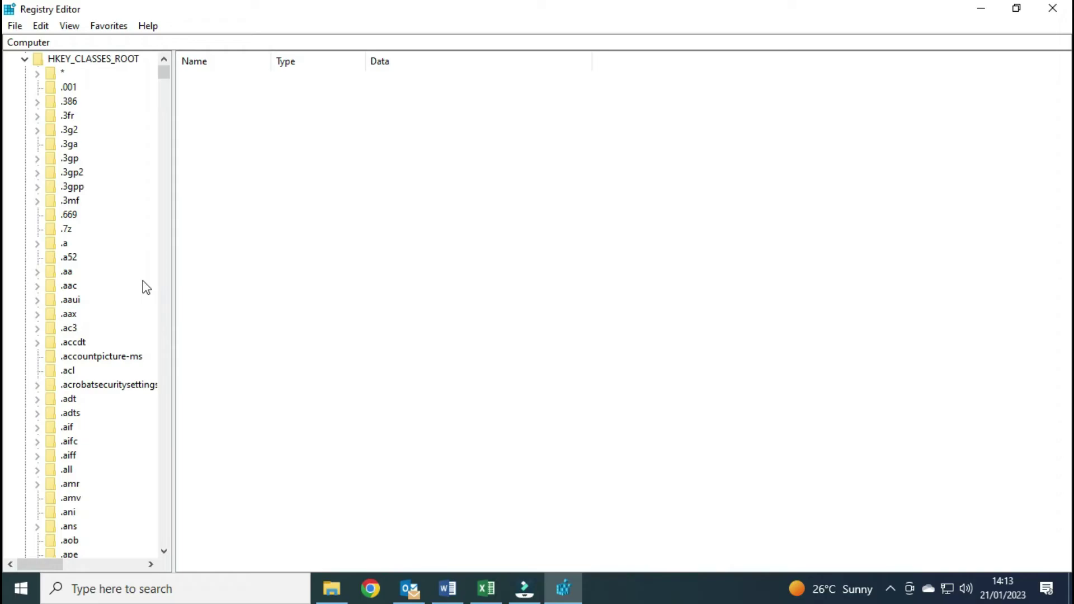
pyautogui.moveTo(164, 73); pyautogui.dragTo(161, 95)
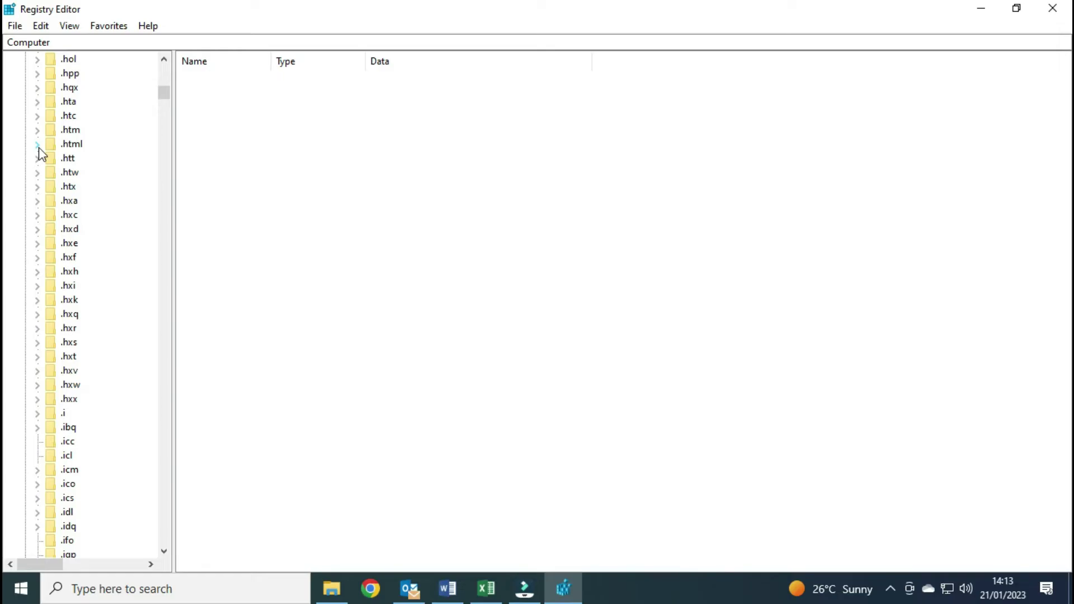
pyautogui.click(71, 146)
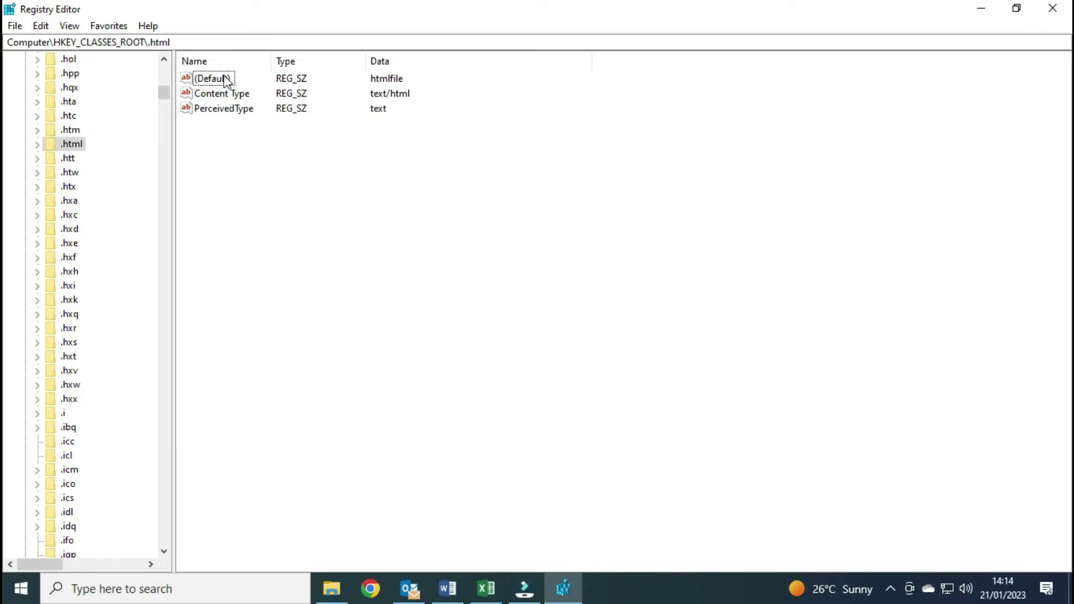
pyautogui.doubleClick(227, 81)
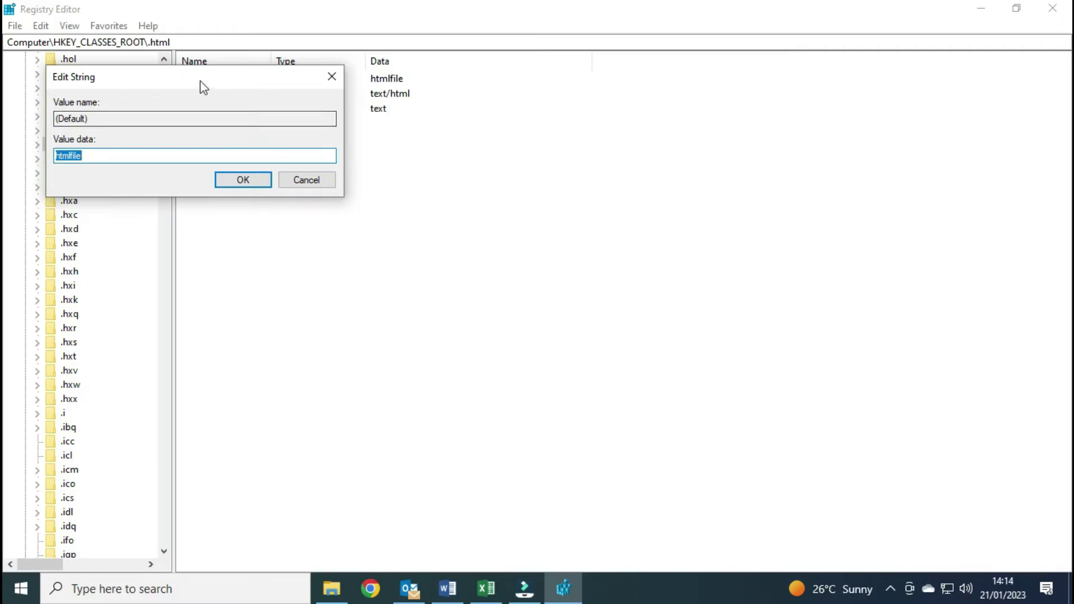
pyautogui.moveTo(199, 81); pyautogui.dragTo(414, 139)
pyautogui.click(308, 213)
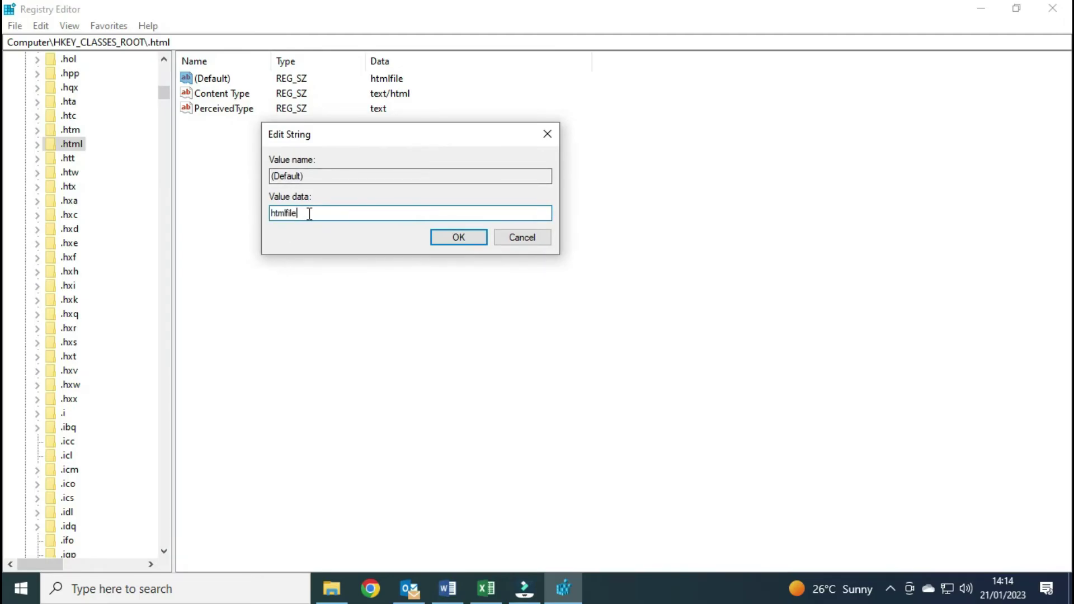
pyautogui.press('Return')
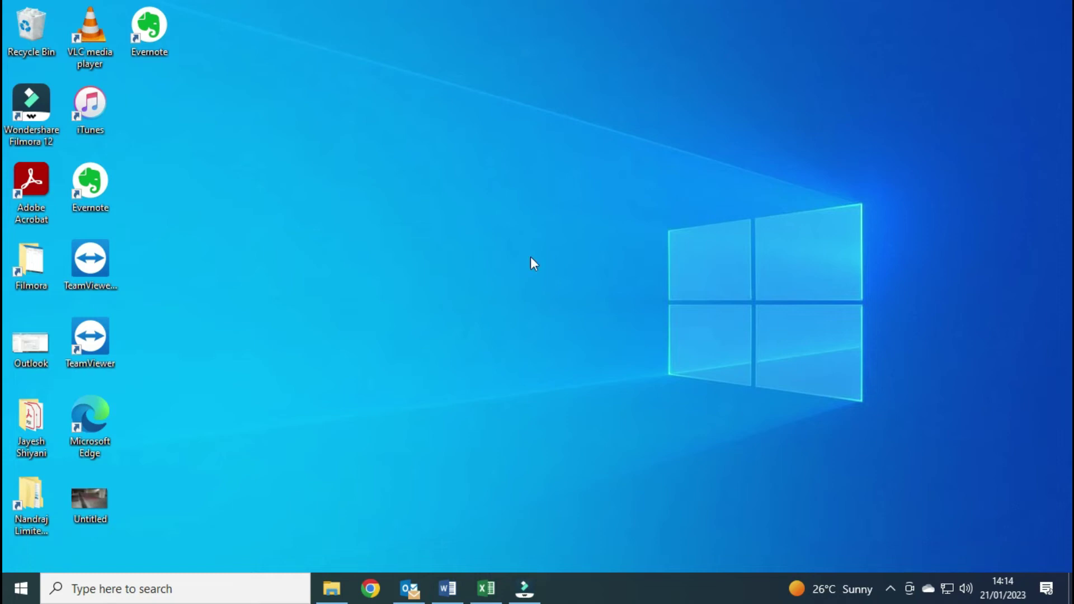
# Go to Control Panel > Programs > Programs and Features and open Turn Windows features on or off.
pyautogui.click(21, 589)
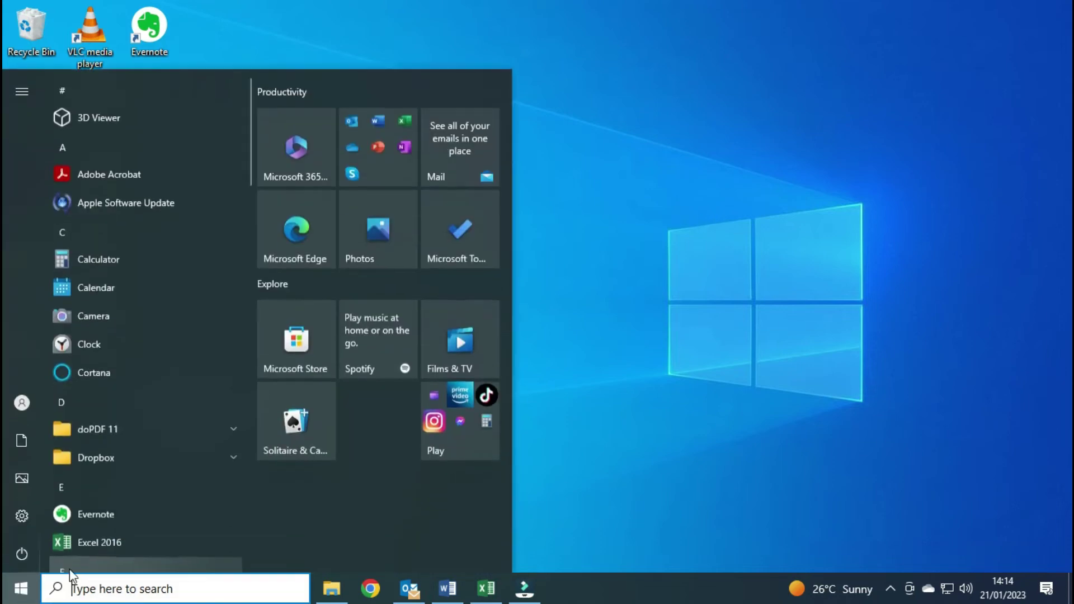
pyautogui.write('c')
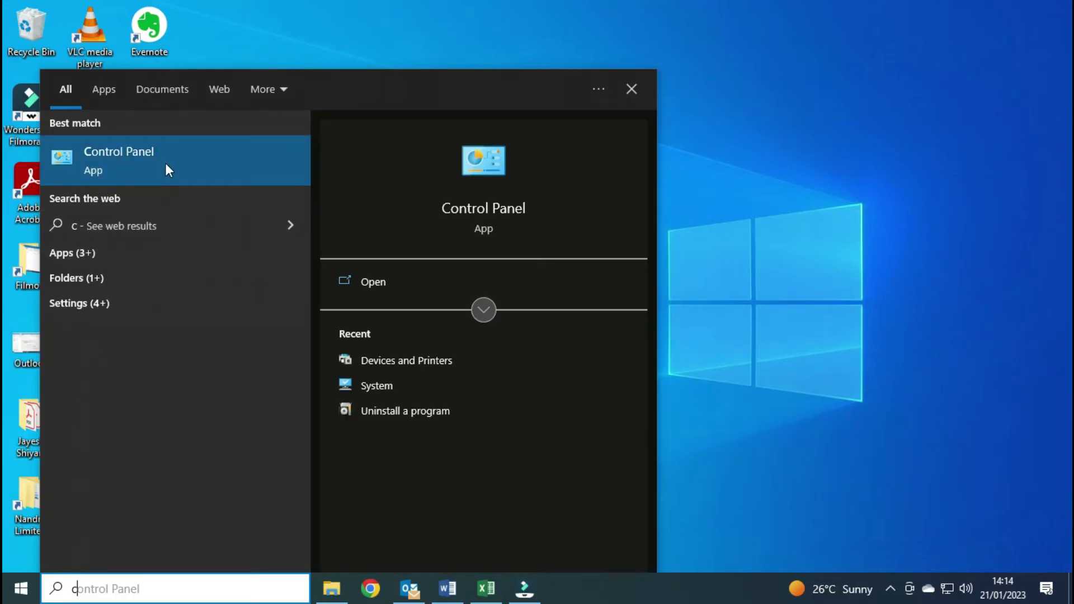
pyautogui.click(167, 156)
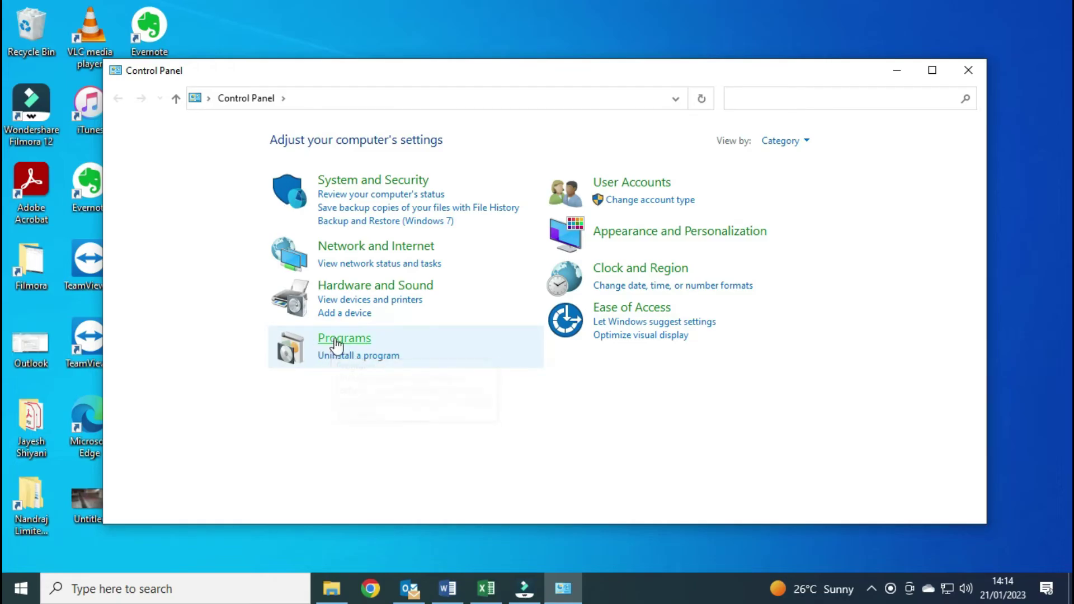
pyautogui.click(339, 340)
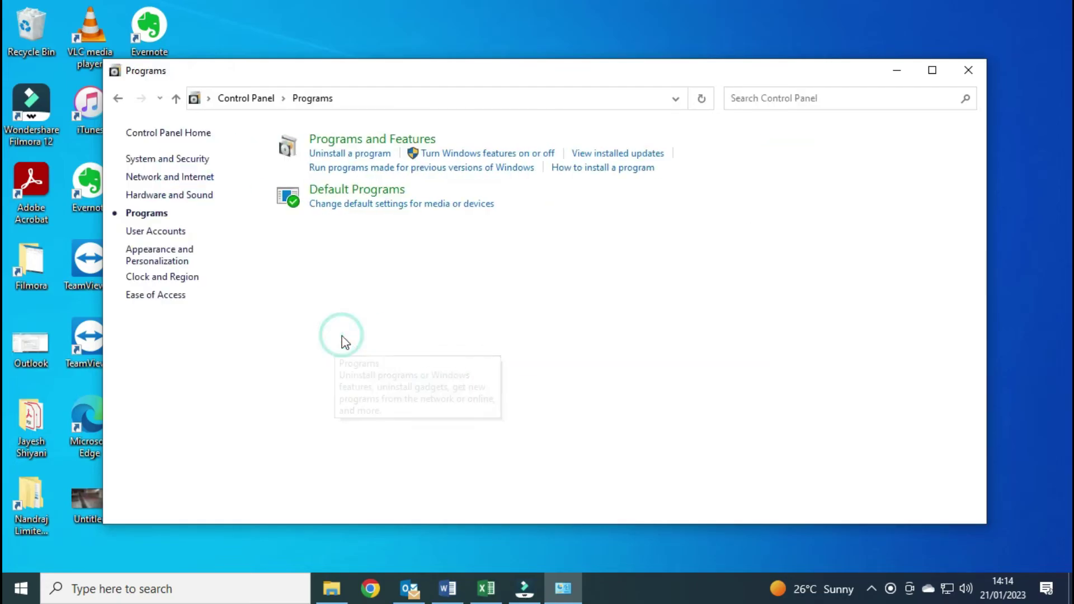
pyautogui.click(942, 70)
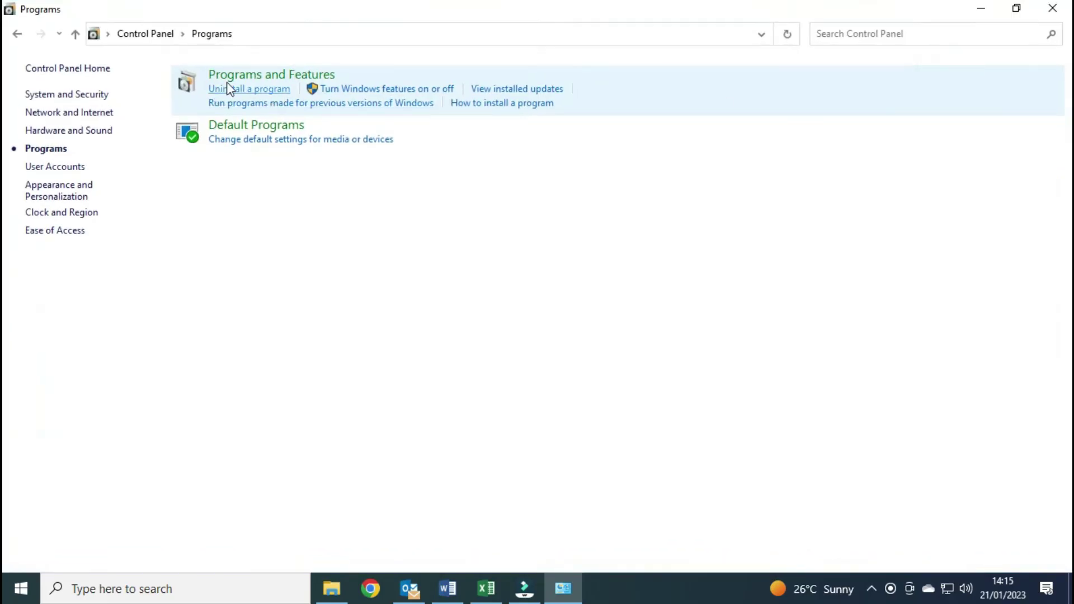
pyautogui.click(282, 78)
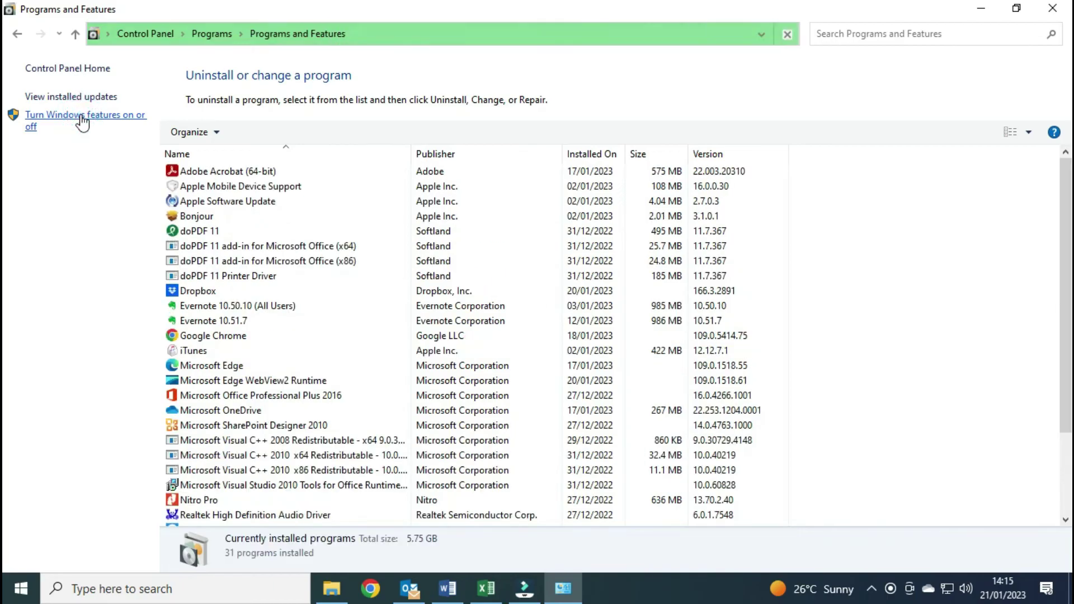
pyautogui.click(83, 118)
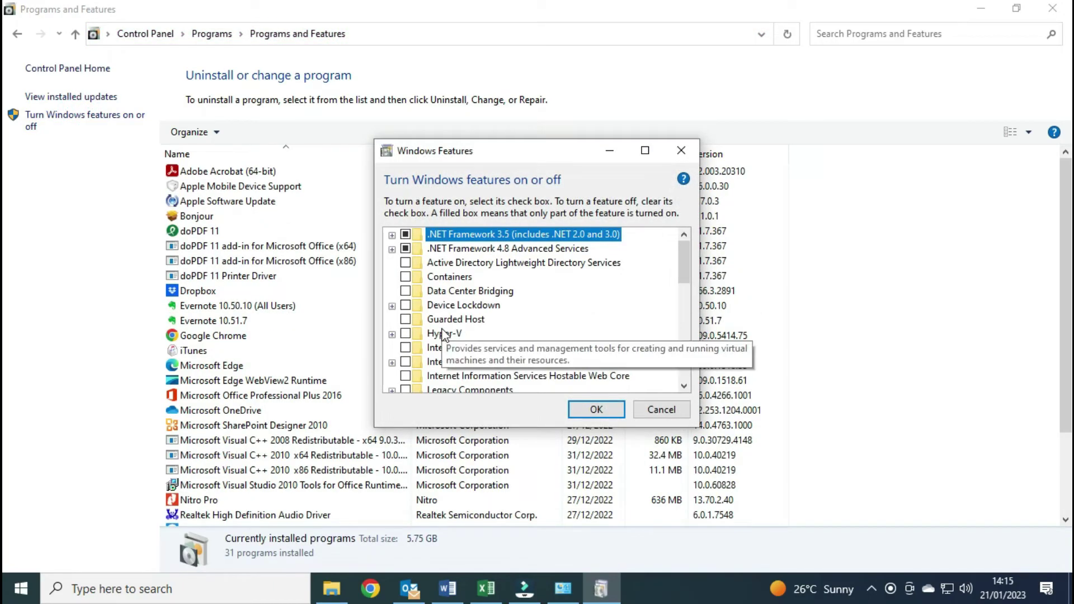
# Tick Internet Explorer 11 in the Windows Features list and apply with OK.
pyautogui.scroll(-2, 442, 331)
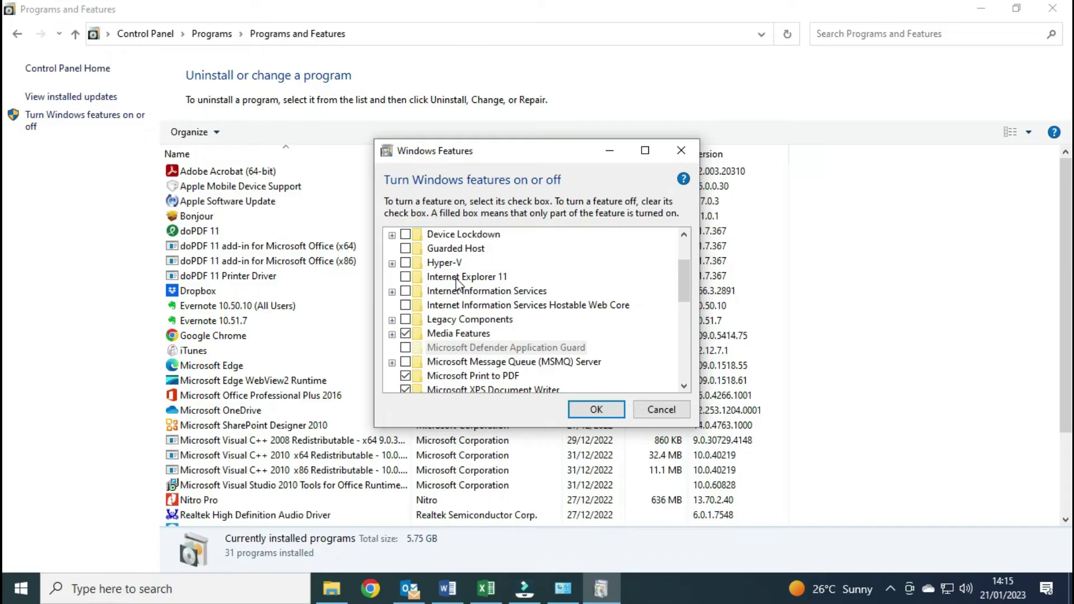
pyautogui.click(406, 277)
pyautogui.click(589, 412)
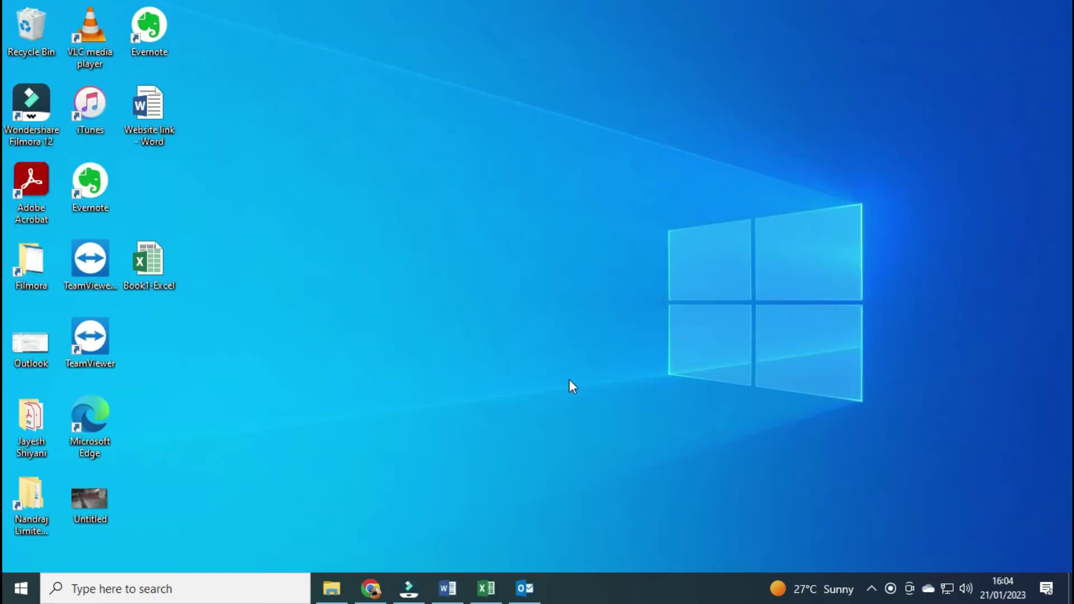
# Follow the Outlook email link, confirm divarsani.com loads in Chrome, then minimize Chrome.
pyautogui.click(525, 590)
pyautogui.click(519, 222)
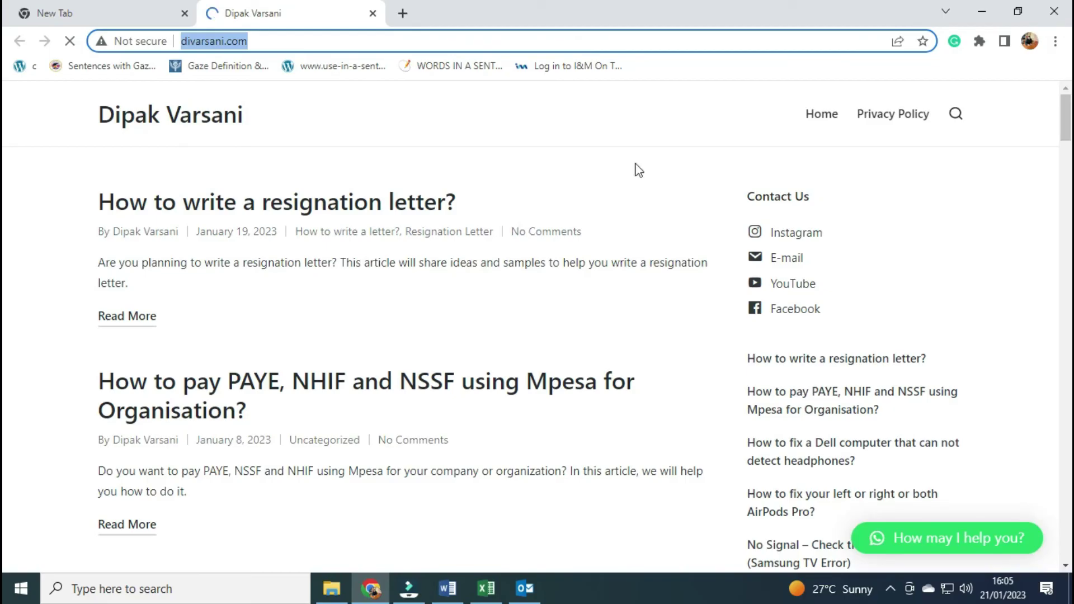
pyautogui.click(982, 11)
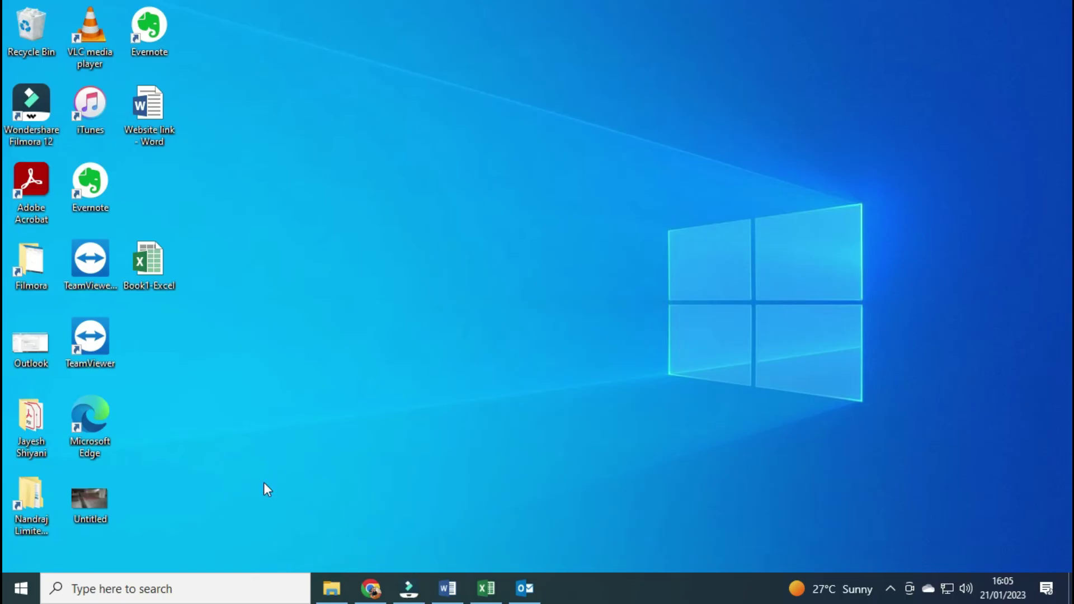
# Search Windows for 'apps and' and open the Apps & features best match.
pyautogui.click(163, 586)
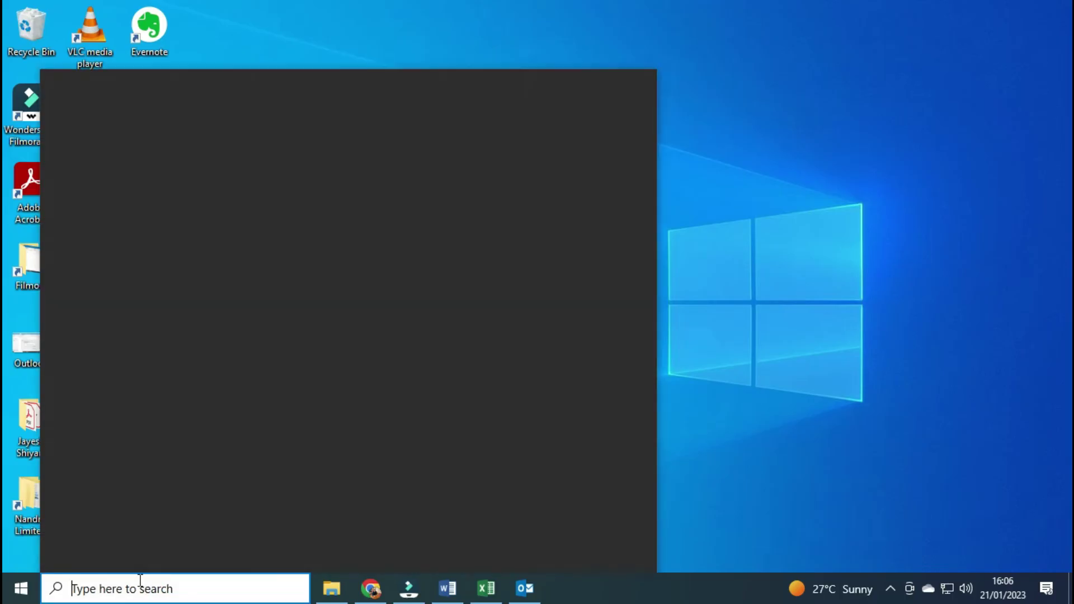
pyautogui.write('apps and')
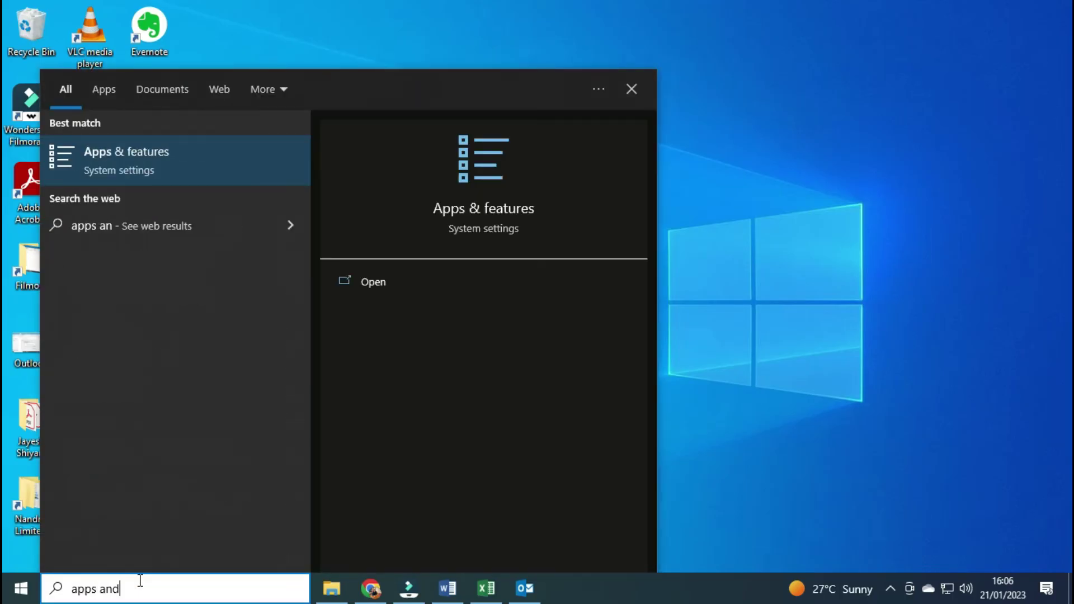
pyautogui.click(144, 157)
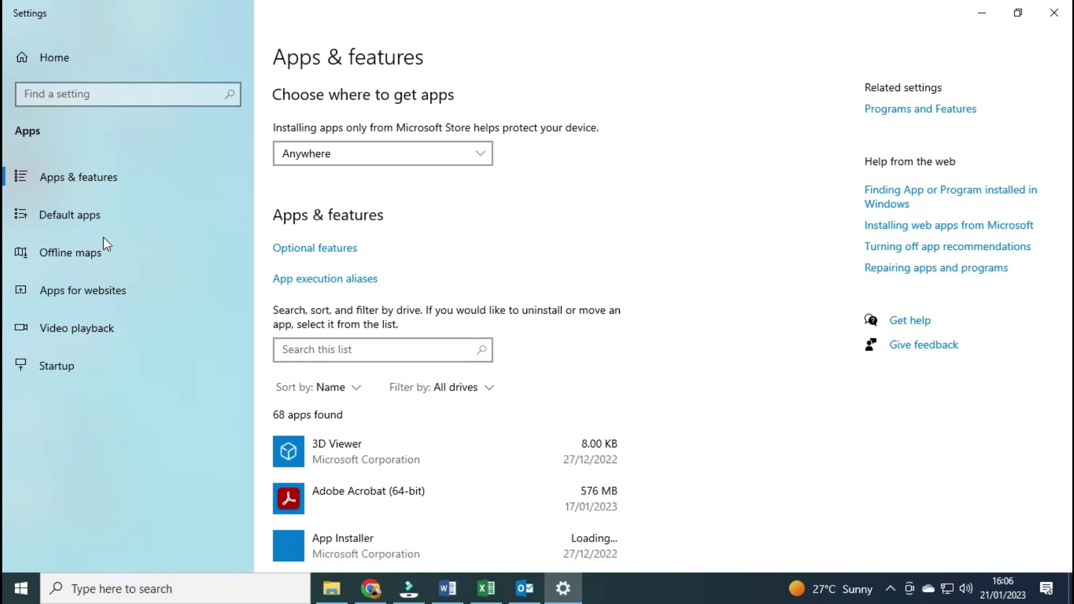
# In Default apps, keep Outlook 2016 as the default email app.
pyautogui.click(96, 222)
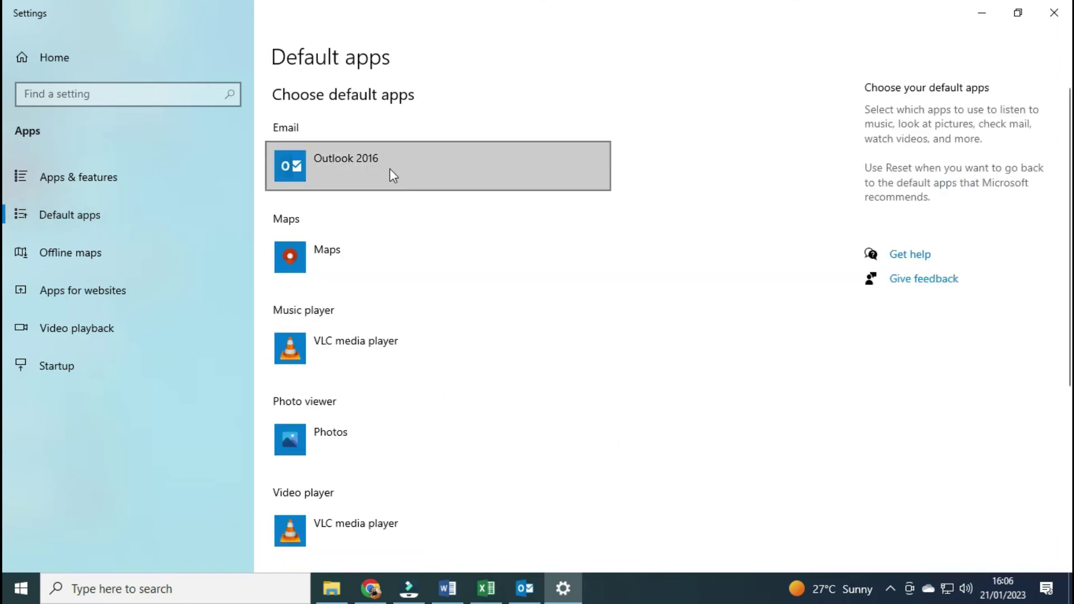
pyautogui.click(384, 169)
pyautogui.click(418, 162)
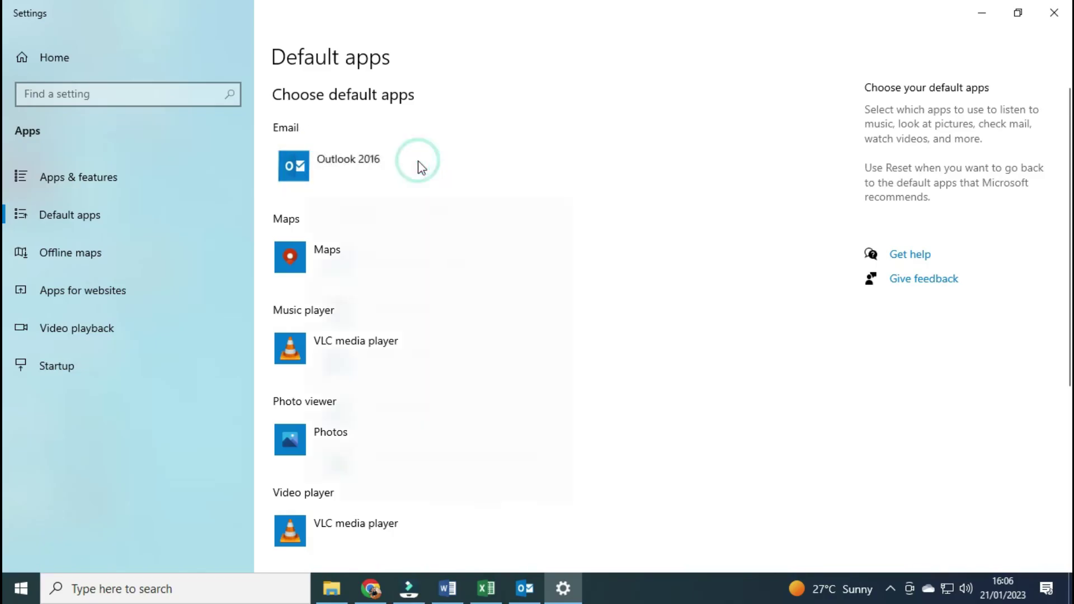
pyautogui.click(412, 425)
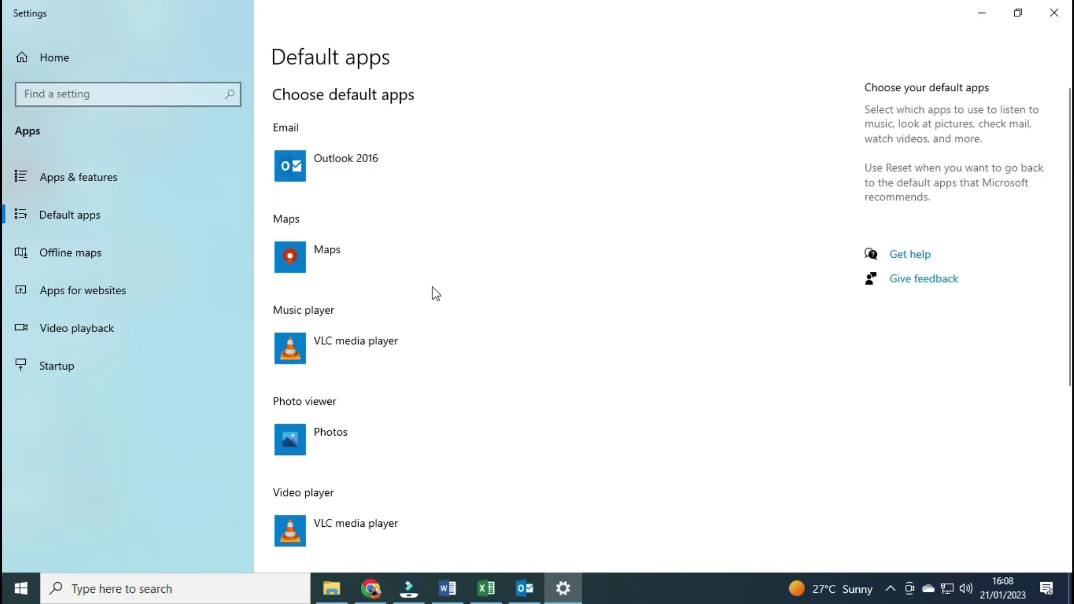
# Change the default web browser from Google Chrome to Microsoft Edge.
pyautogui.scroll(-5, 428, 335)
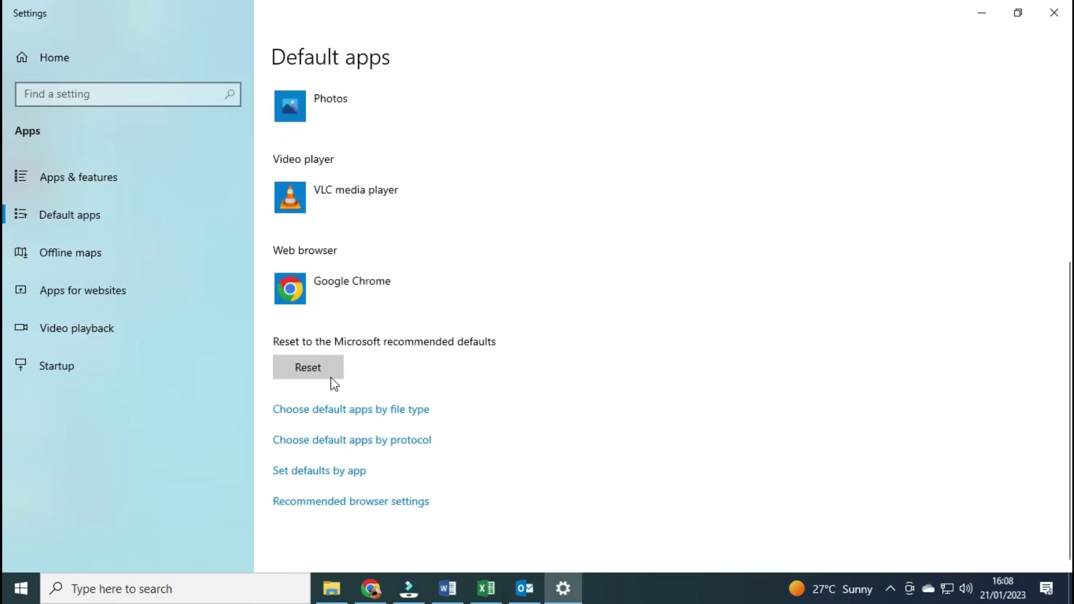
pyautogui.click(350, 287)
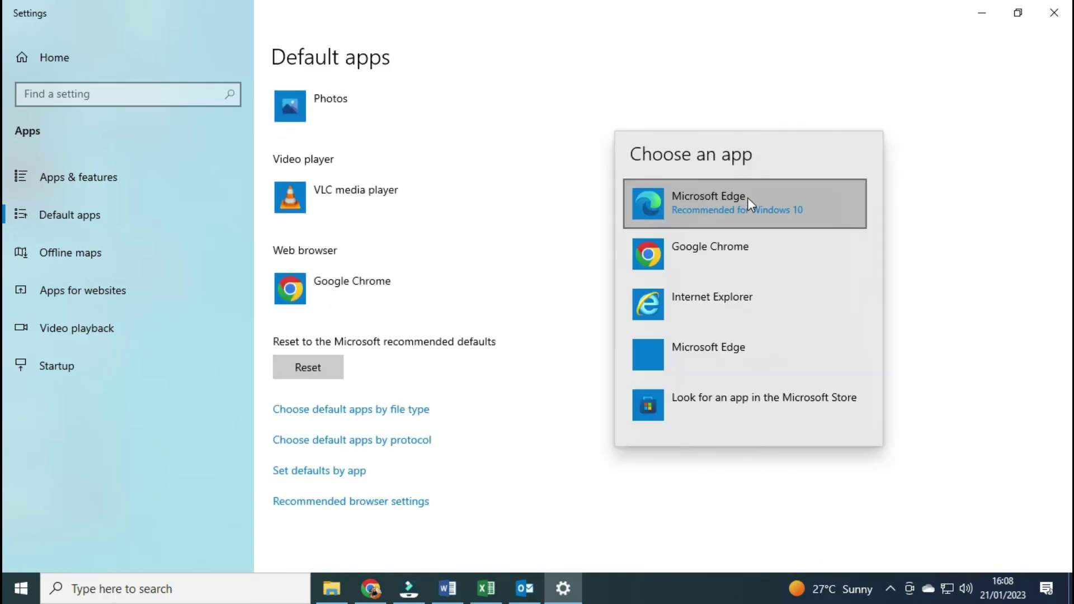
pyautogui.click(723, 205)
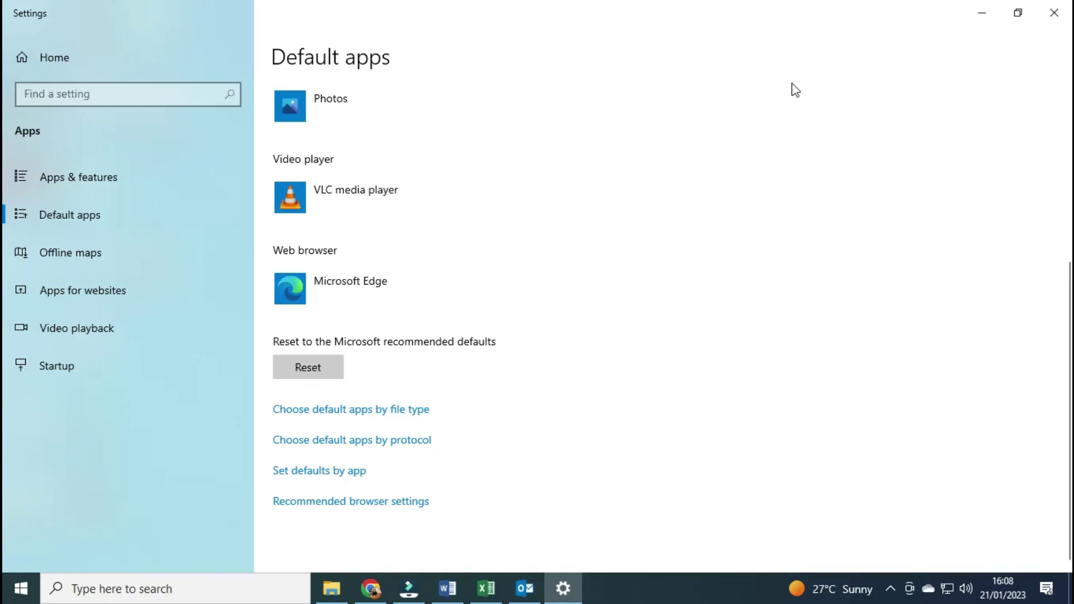
# Minimize the Settings window to reveal the Windows desktop.
pyautogui.click(981, 12)
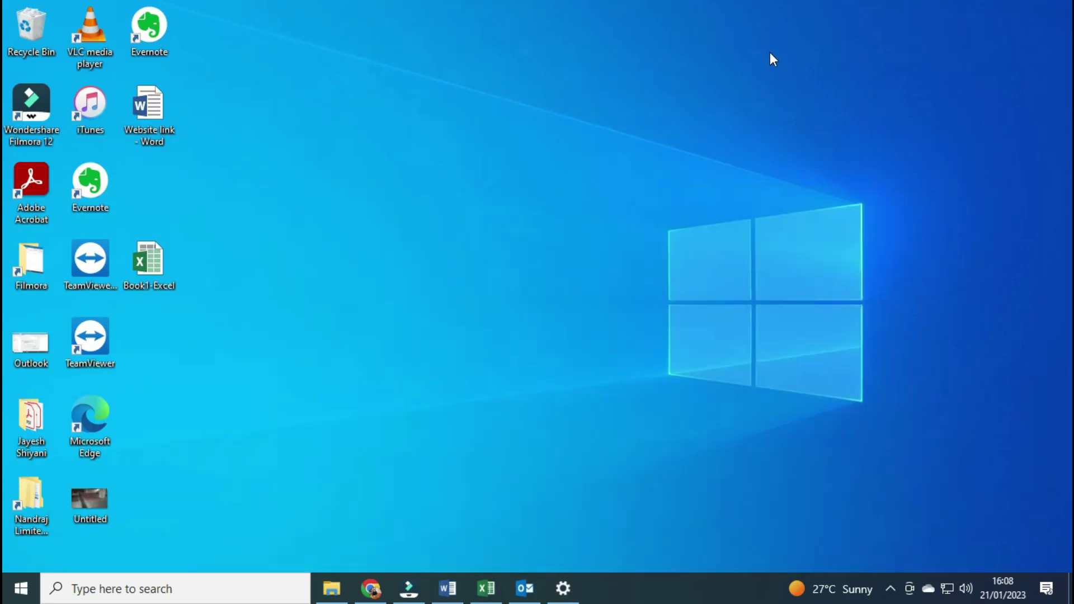